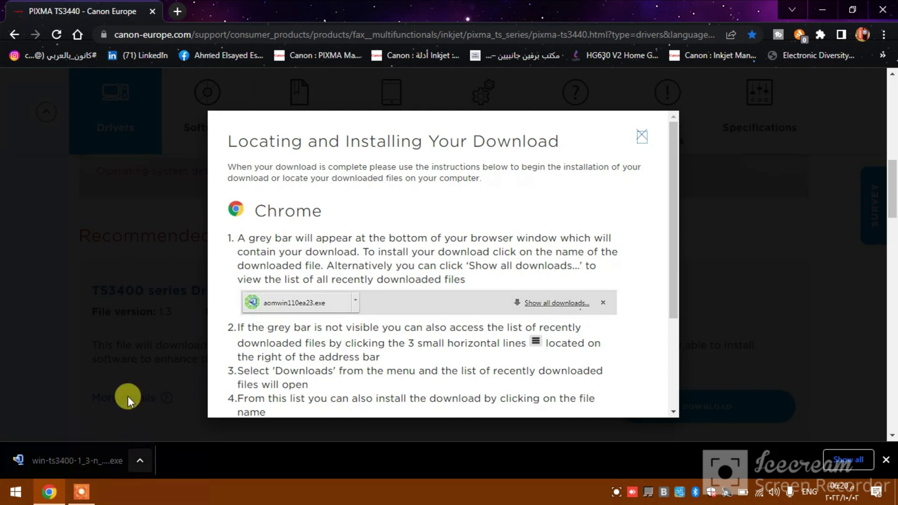
Open the user's Downloads folder in File Explorer and launch the win-ts3400-1_3-n_mcd installer
left_click(822, 9)
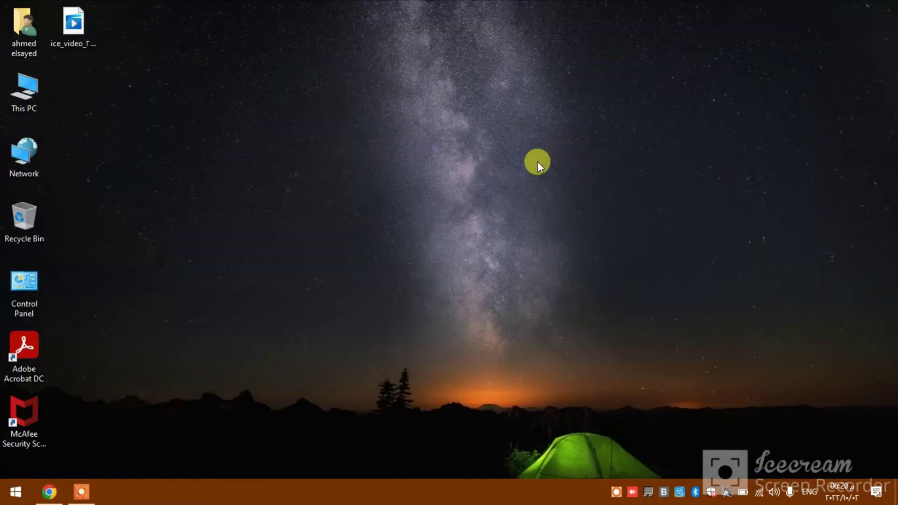
double_click(31, 42)
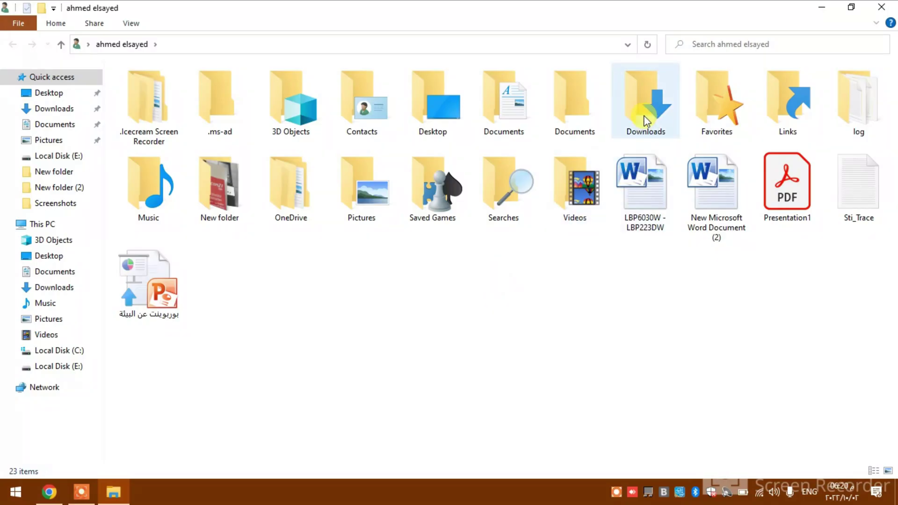
left_click(645, 119)
double_click(646, 119)
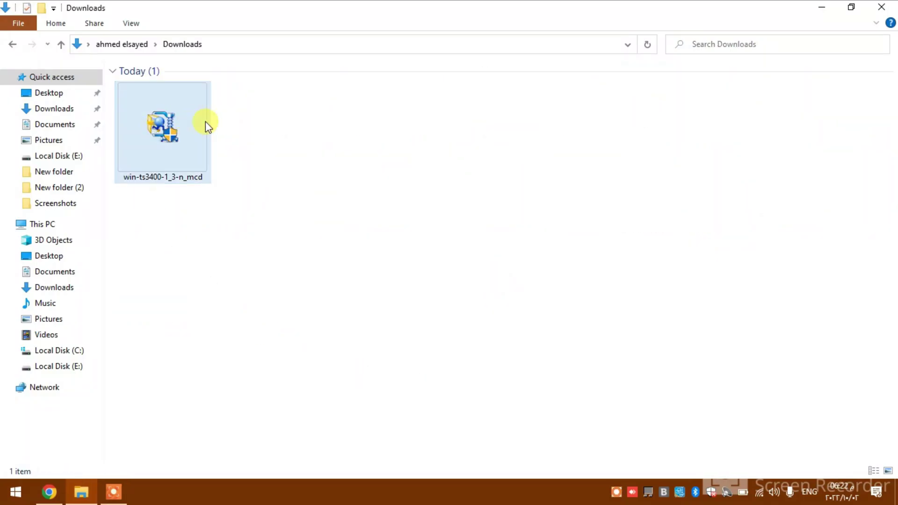
left_click(182, 127)
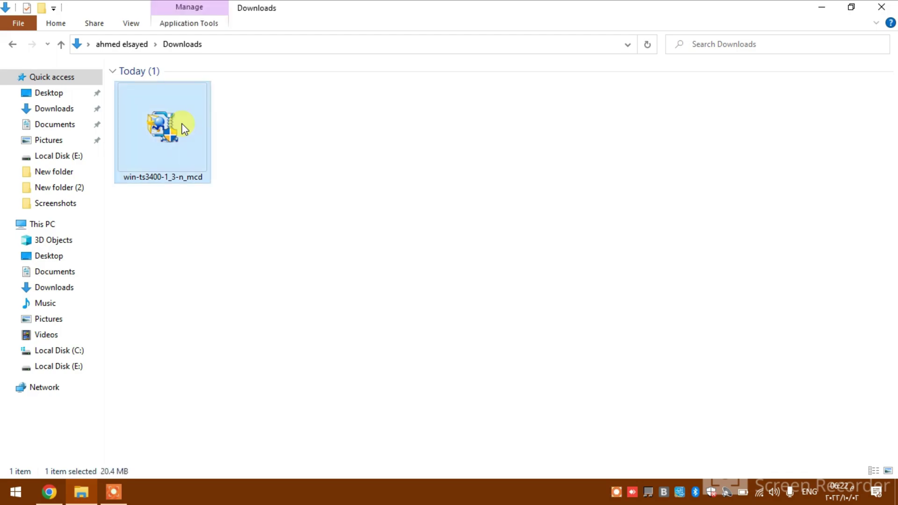
double_click(181, 123)
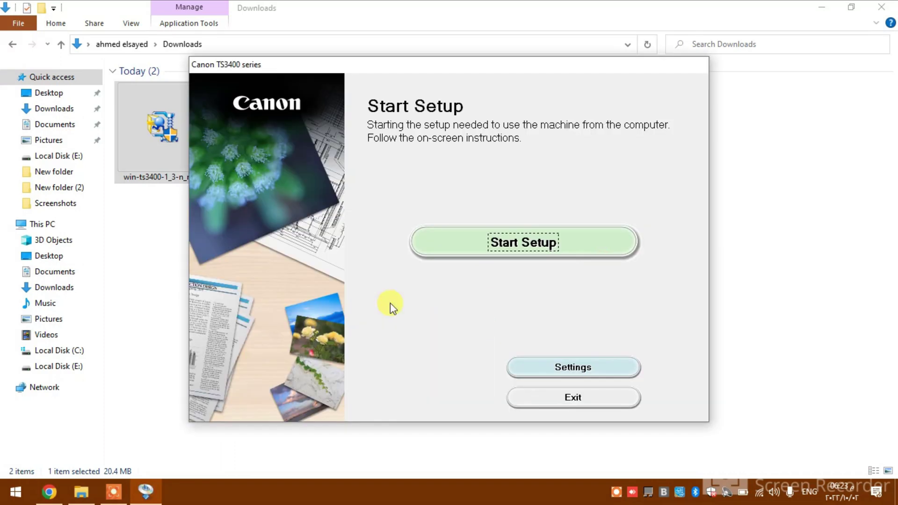
Set the setup program's language to Arabic and save the region as Europe, Middle East and Africa with country "أخرى" (Other)
left_click(616, 367)
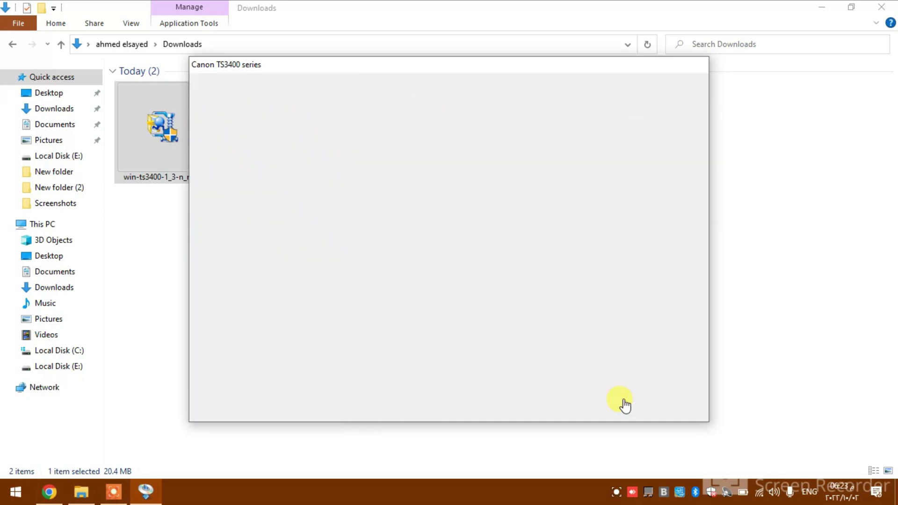
left_click_drag(688, 199, 692, 263)
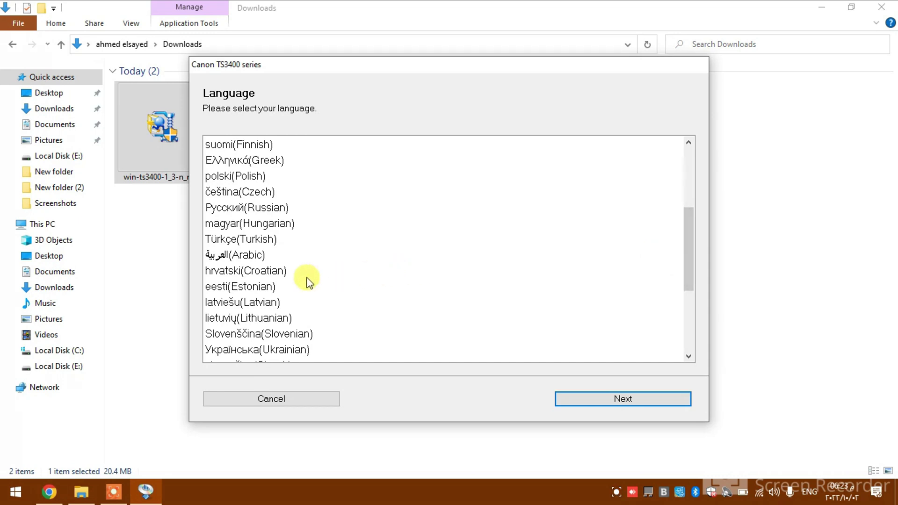
left_click(247, 257)
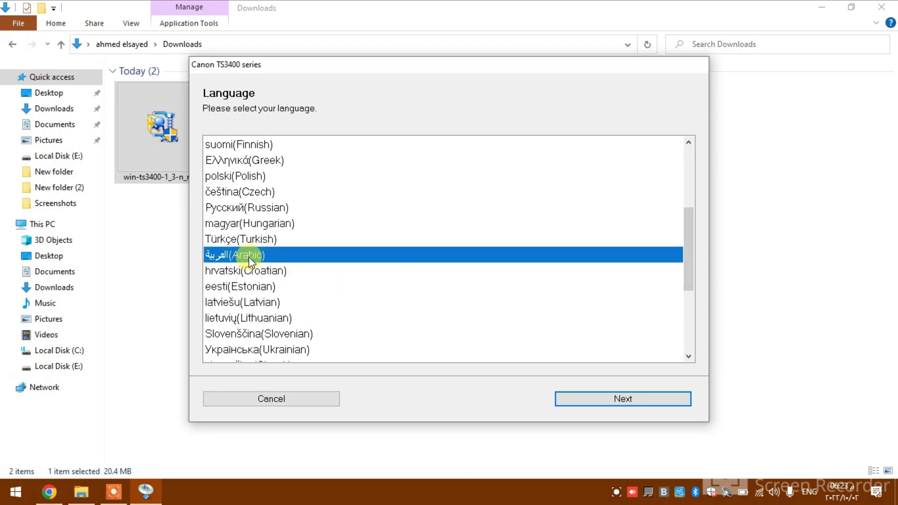
left_click(591, 399)
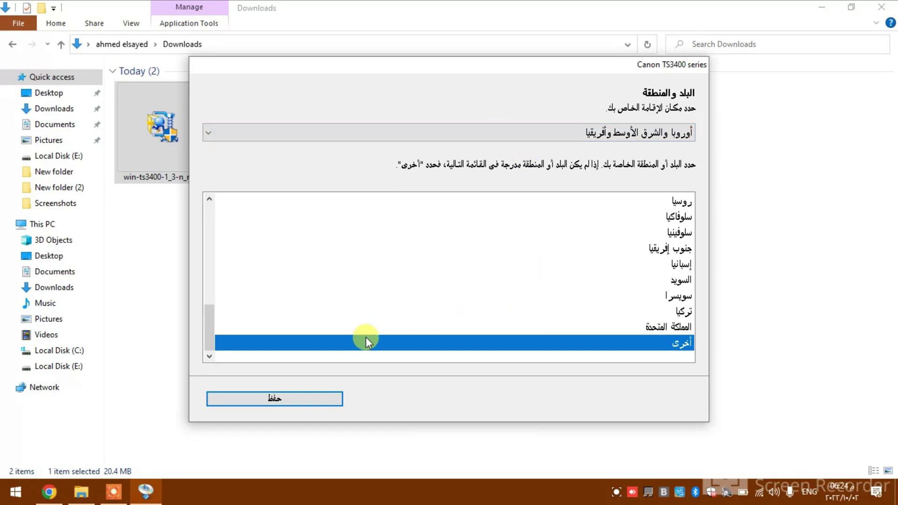
left_click(290, 407)
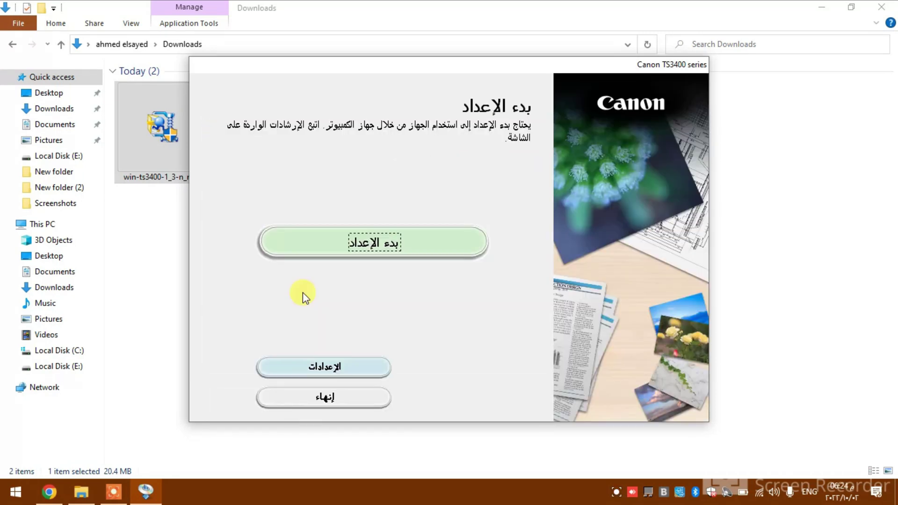
Start the printer setup, accept the licence agreement and agree to send product-related information to Canon
left_click(312, 252)
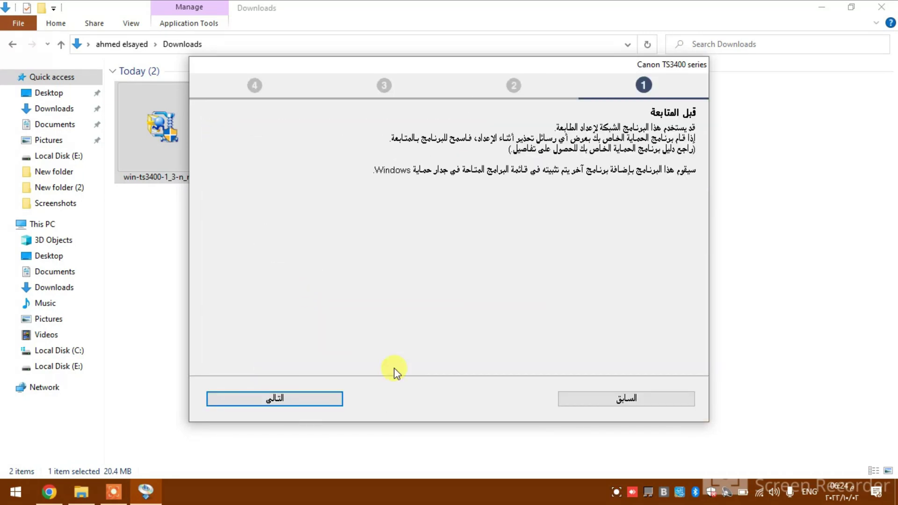
left_click(304, 401)
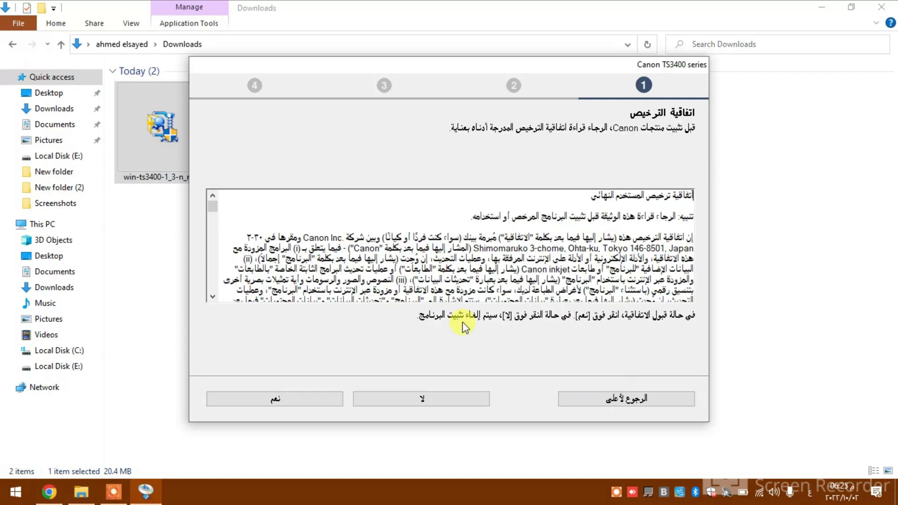
left_click(300, 400)
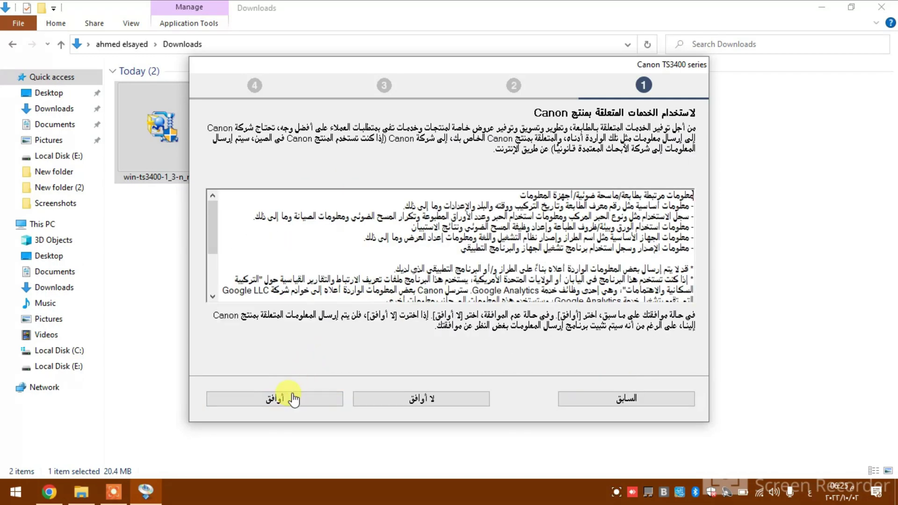
key("Return")
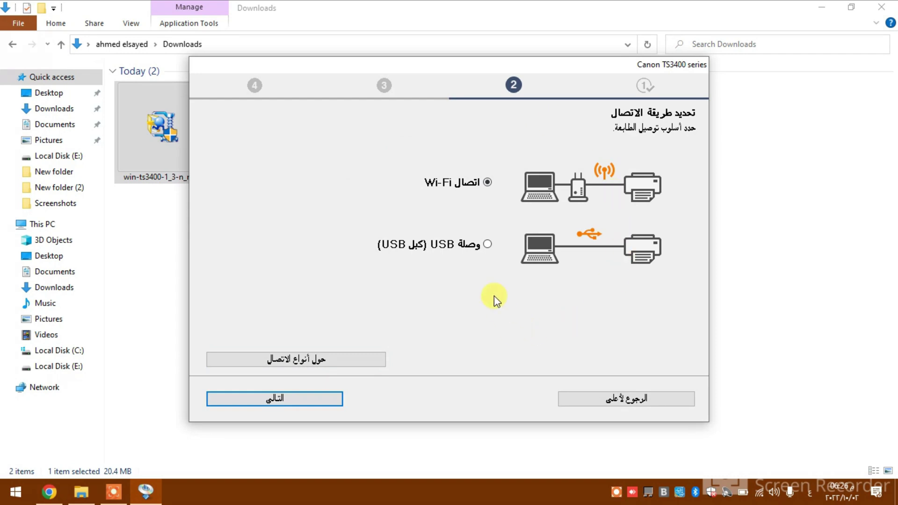
Choose the USB cable connection for the printer and continue the setup past the test print page
left_click(487, 244)
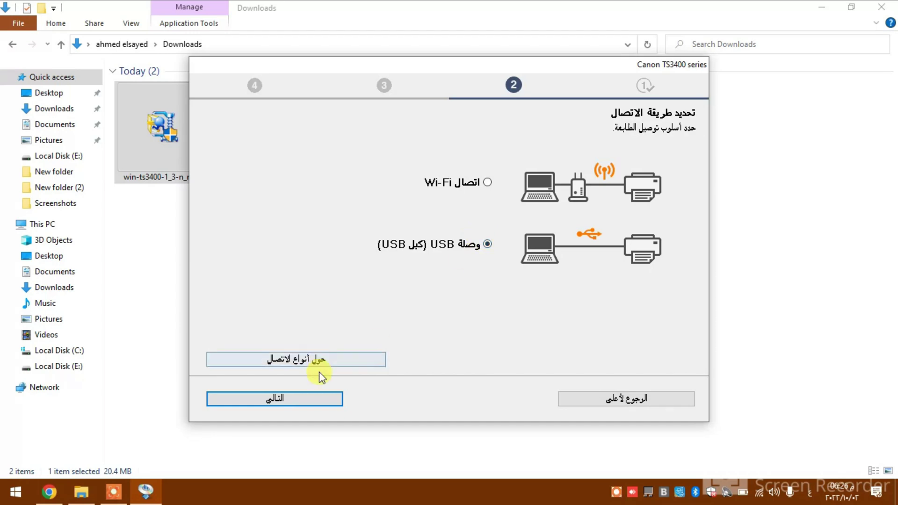
left_click(314, 399)
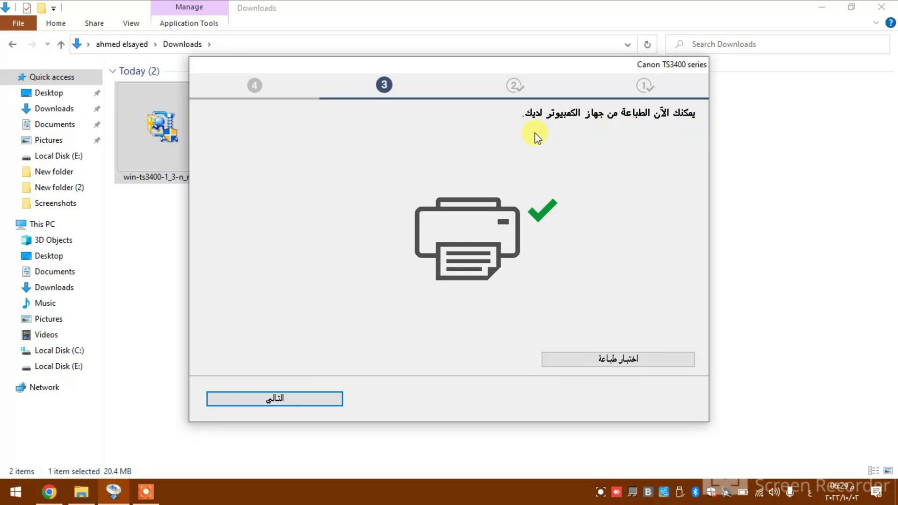
left_click(287, 392)
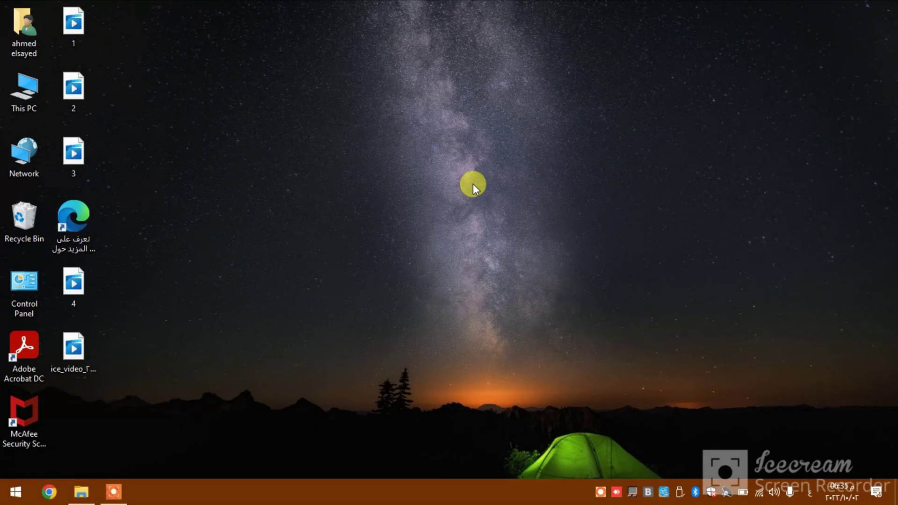
Connect the computer to the 124884-TS3400series Wi-Fi network by entering its network security key
left_click(760, 497)
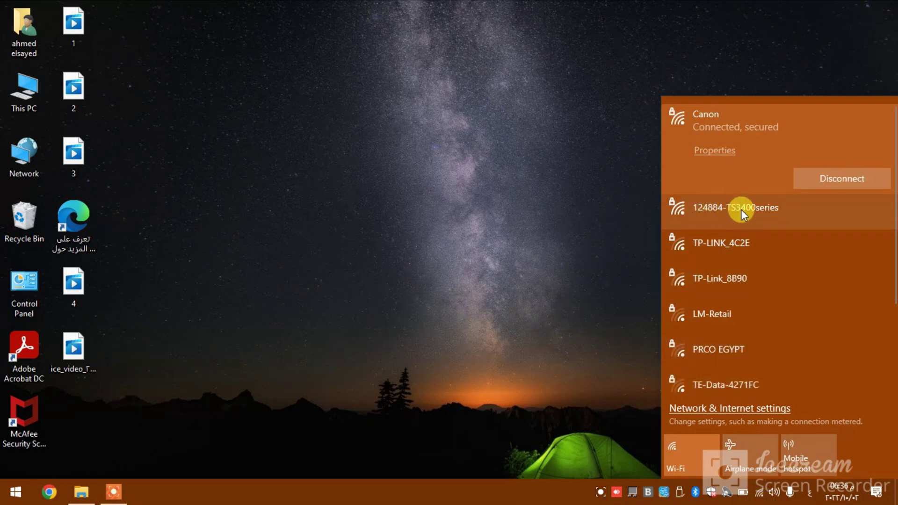
left_click(757, 212)
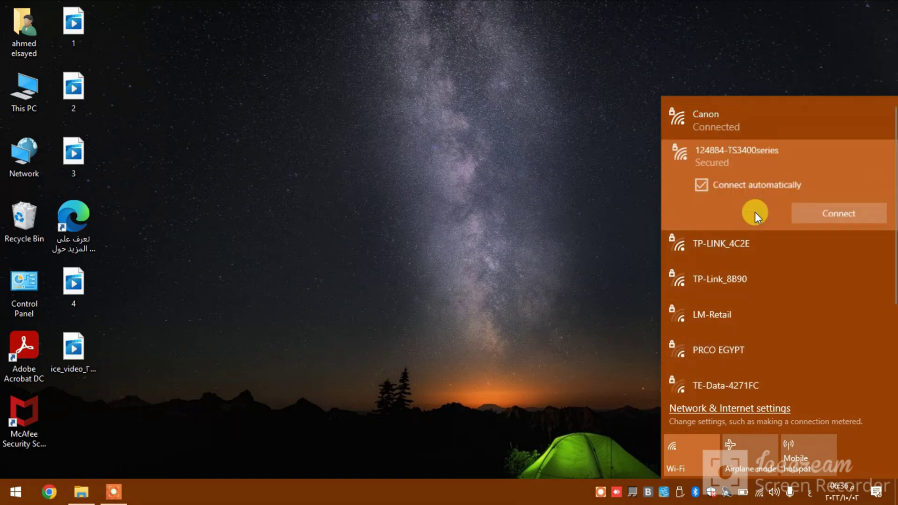
left_click(810, 214)
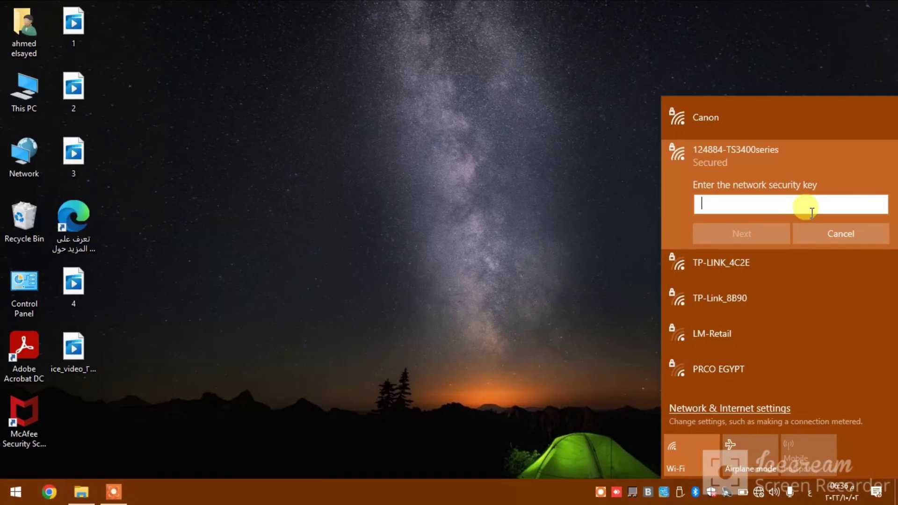
key("ctrl+v")
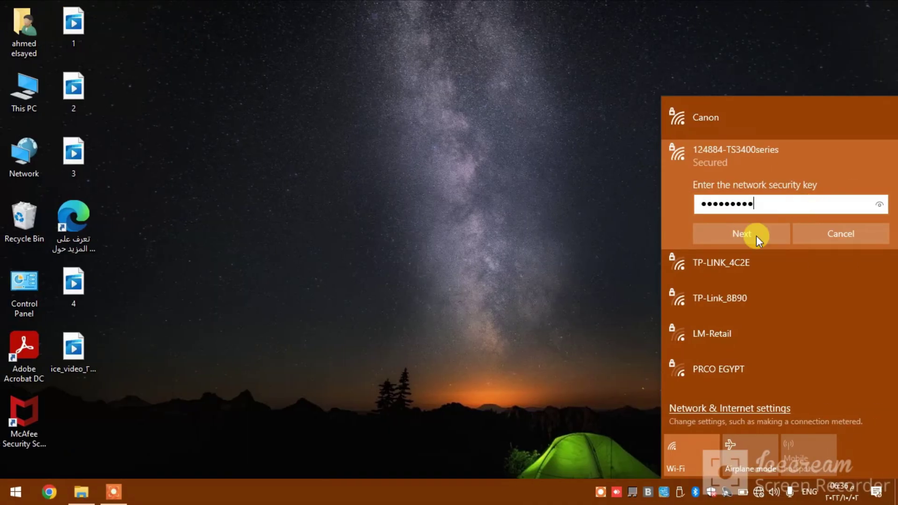
left_click(726, 235)
left_click(845, 271)
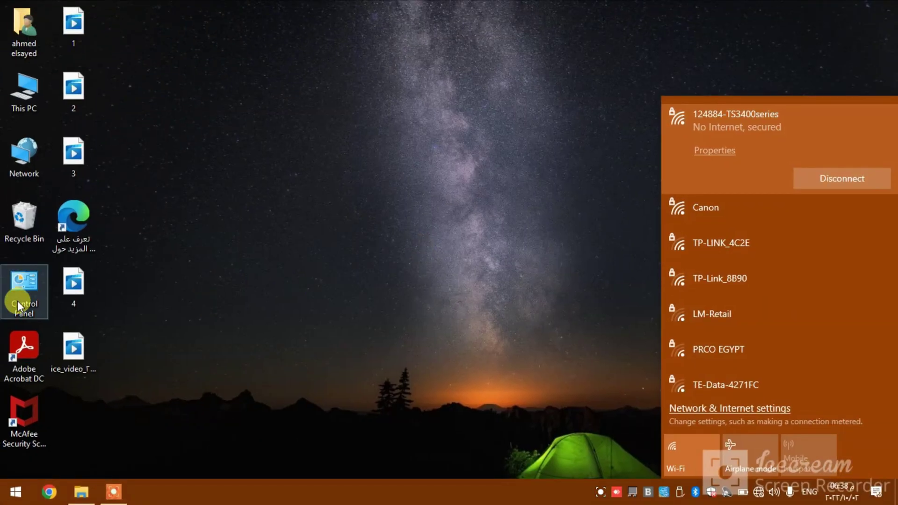
Open Devices and Printers from Control Panel and add the Canon TS3400 series printer
left_click(21, 306)
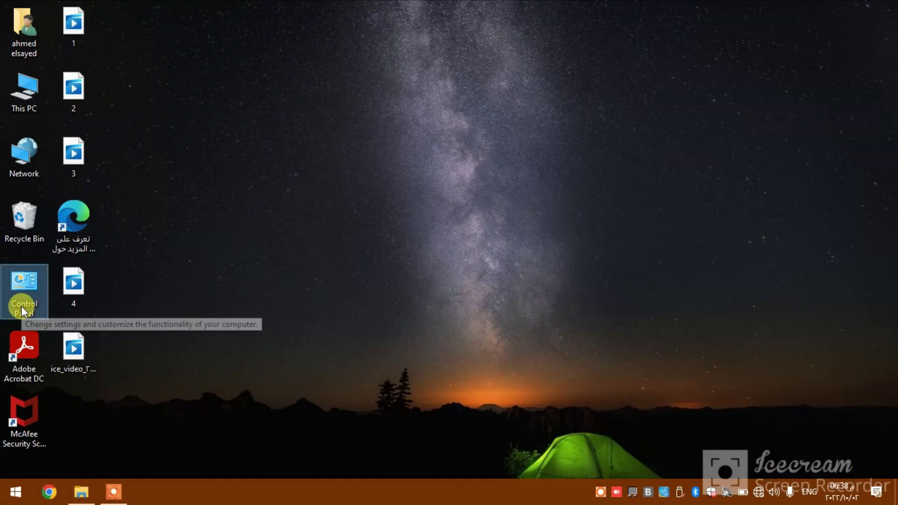
double_click(21, 305)
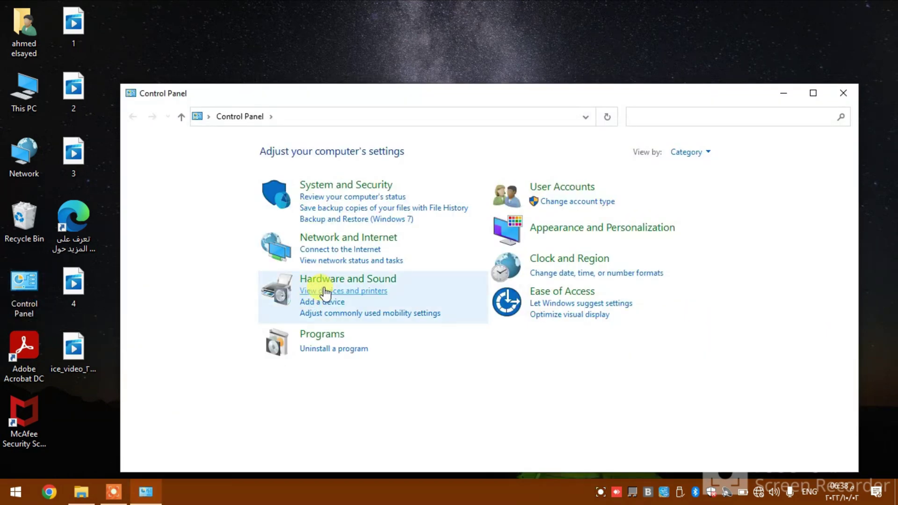
left_click(326, 293)
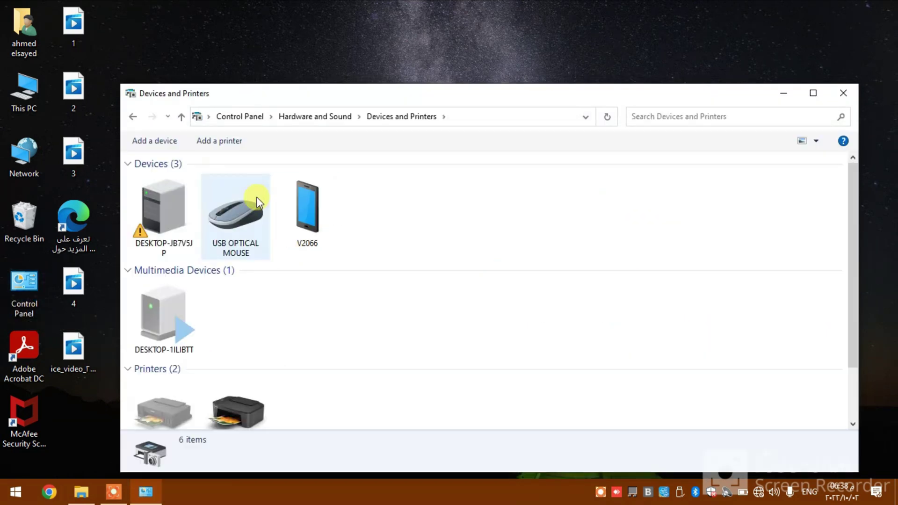
left_click(208, 143)
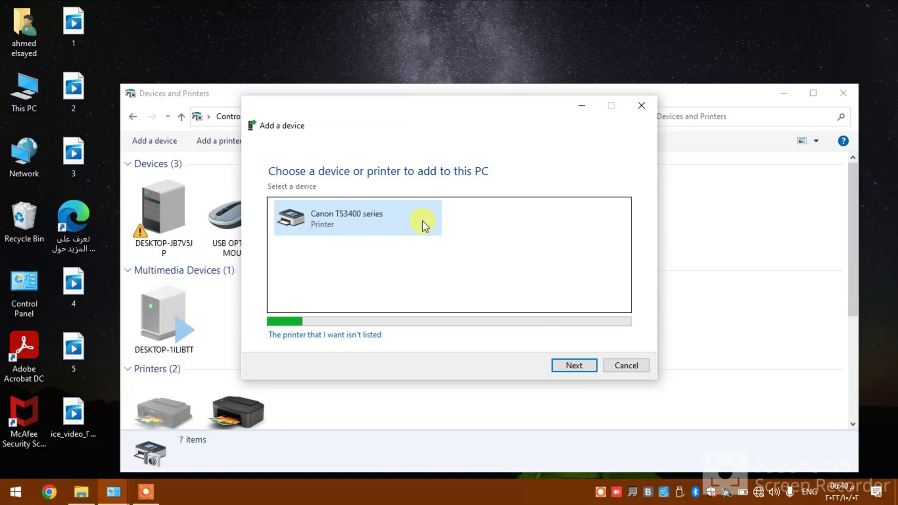
left_click(563, 370)
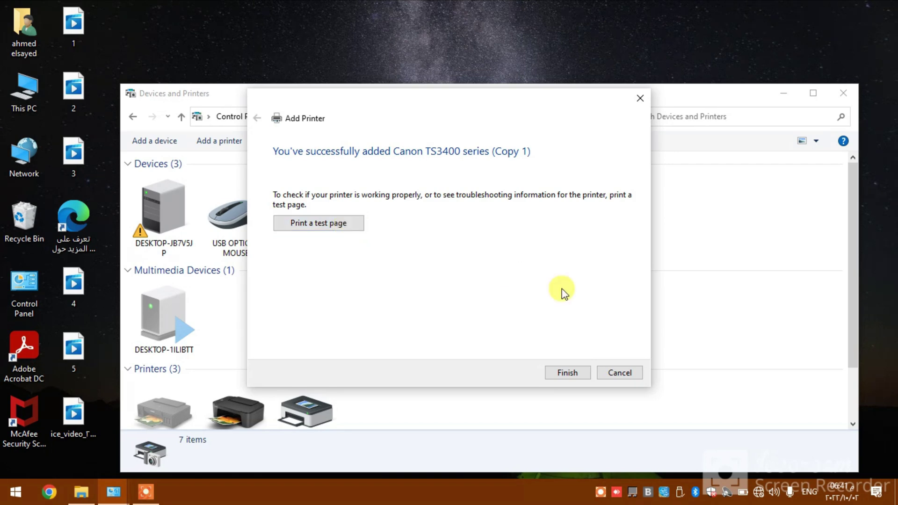
Switch the computer's Wi-Fi connection to the Canon network
left_click(759, 495)
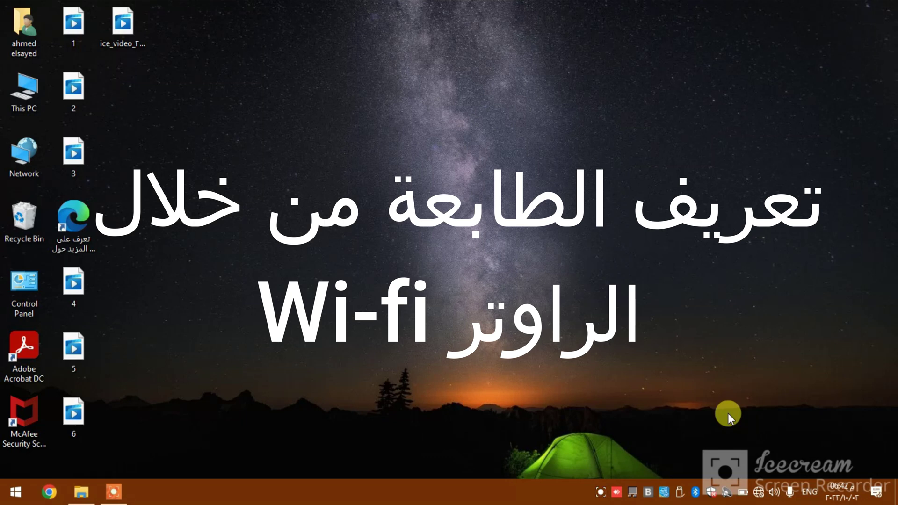
left_click(761, 492)
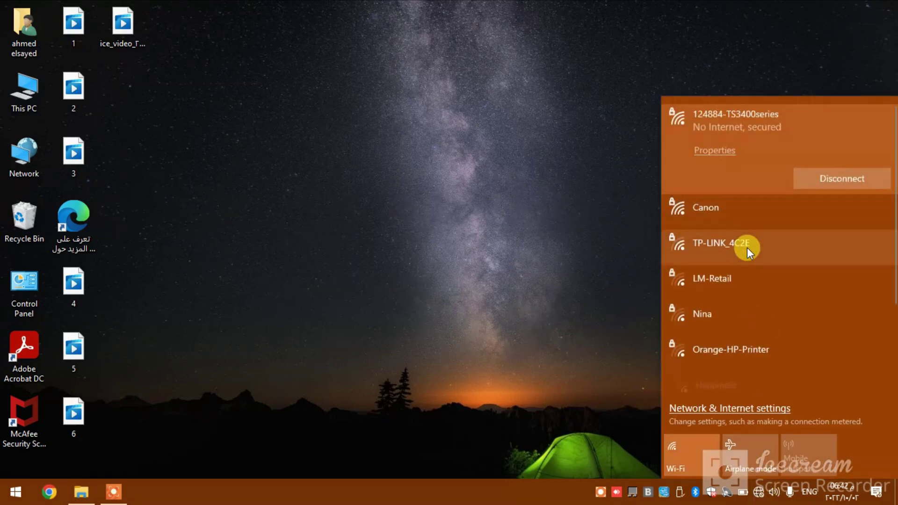
left_click(728, 213)
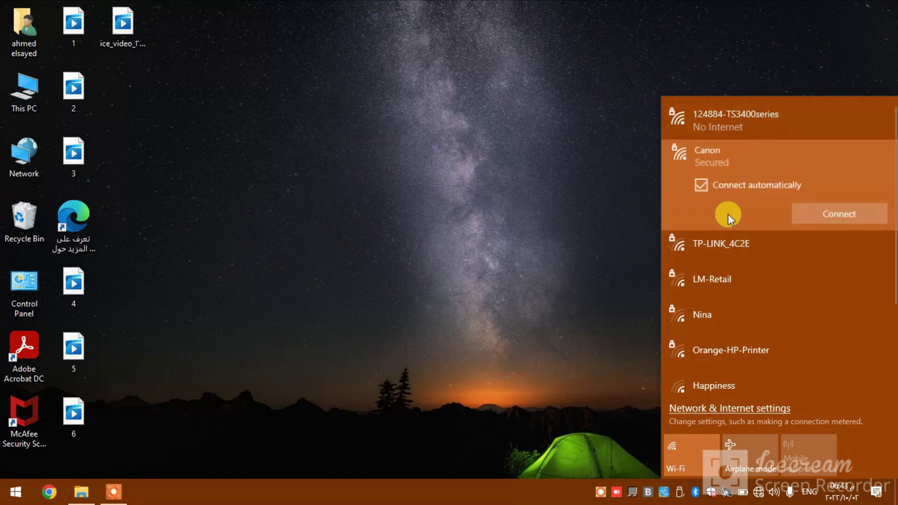
left_click(816, 214)
left_click(776, 6)
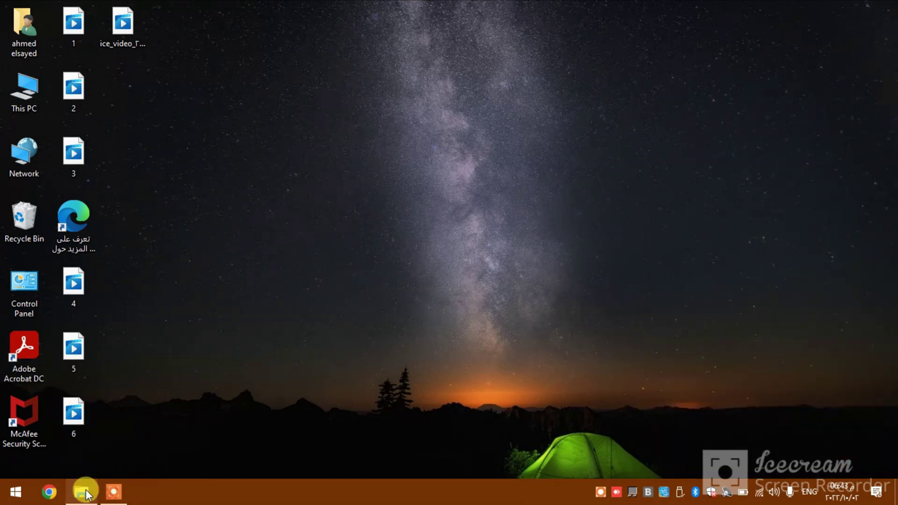
Launch Msetup4 from the extracted win-ts3400-1_3-n_mcd folder in Downloads
left_click(83, 492)
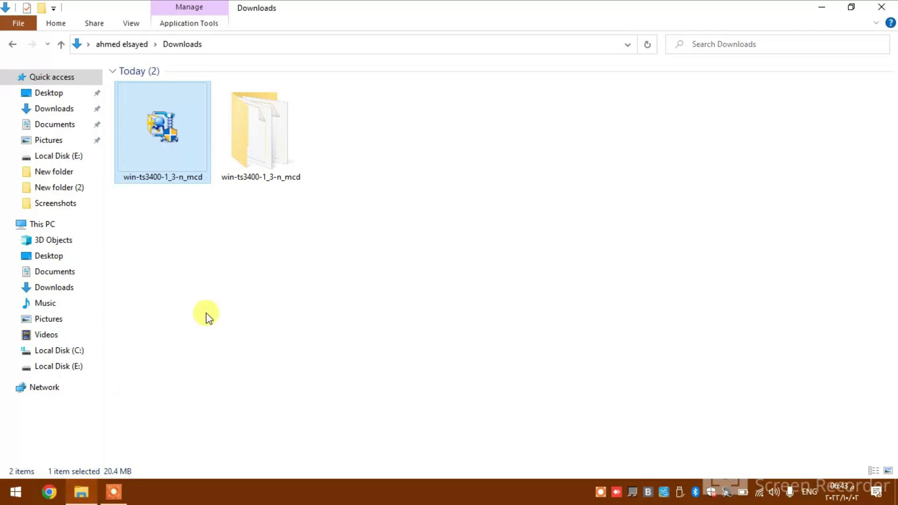
double_click(262, 161)
left_click(135, 146)
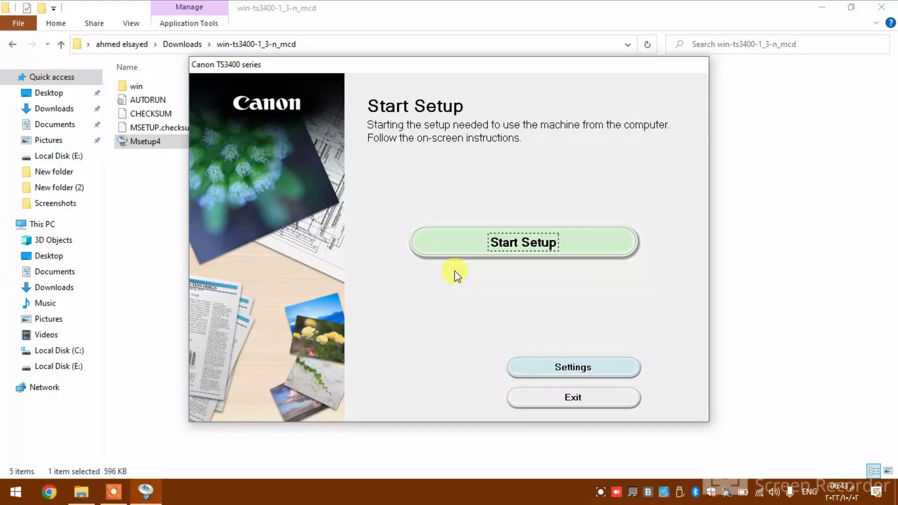
Set the relaunched setup program's language to Arabic and continue to the country and region page
left_click(531, 367)
scroll(450, 257, "down", 1)
scroll(450, 257, "down", 2)
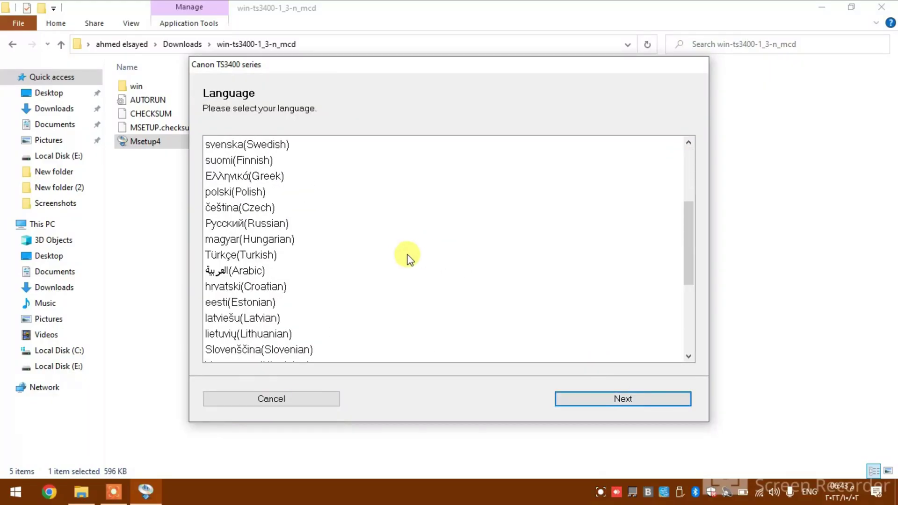
left_click(410, 269)
left_click(590, 403)
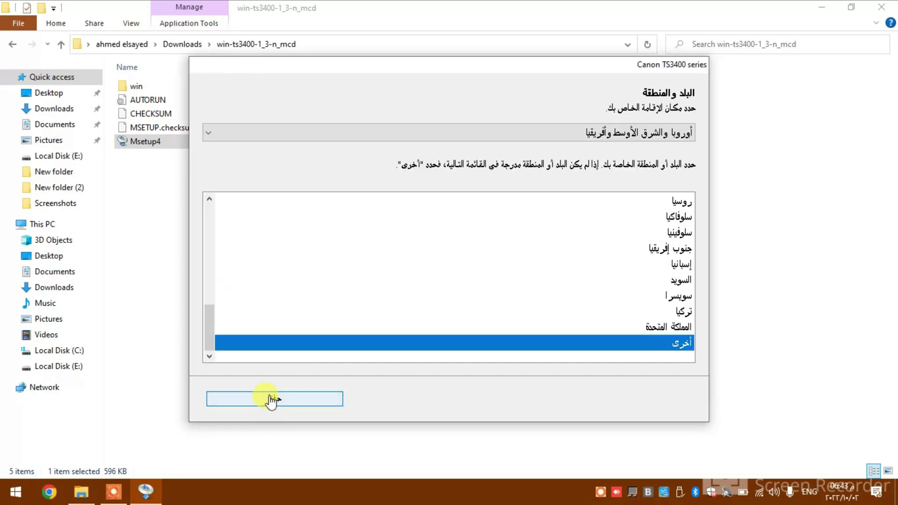
Confirm Other as the country and start the setup, accepting the licence agreement and Canon's information-sharing terms
left_click(273, 400)
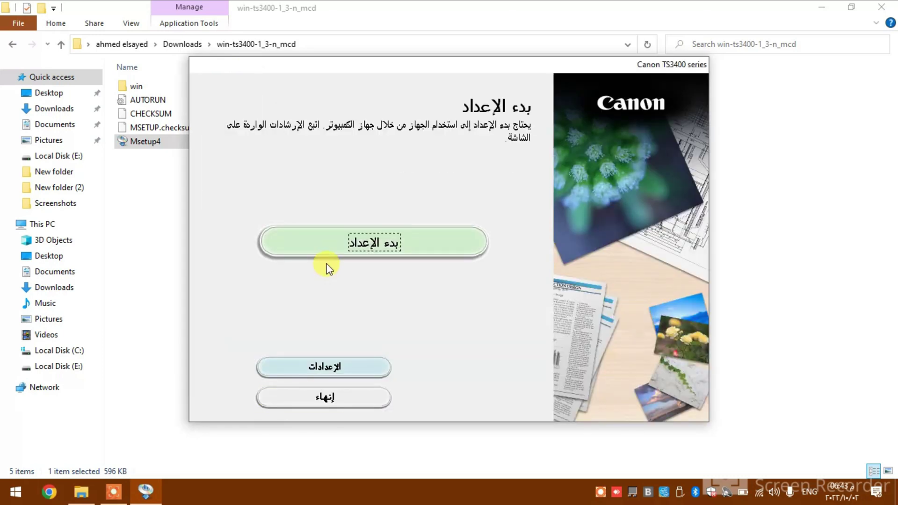
left_click(320, 243)
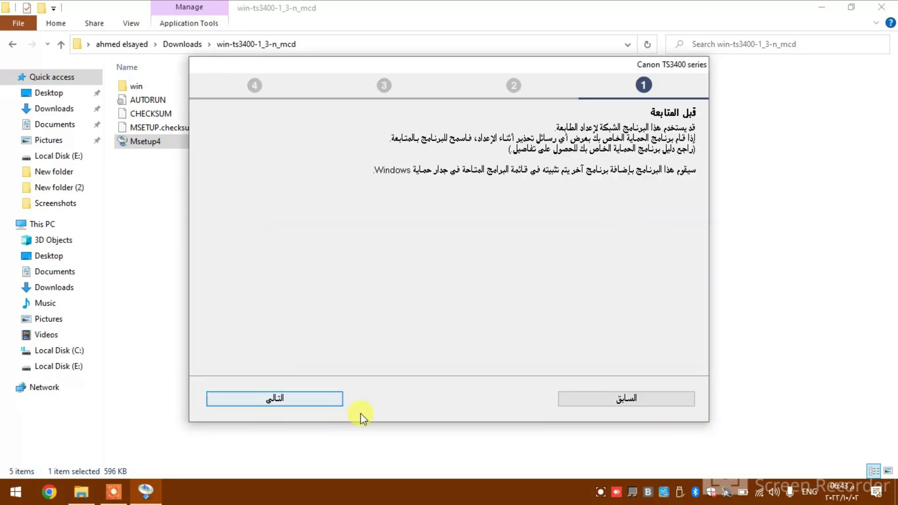
left_click(321, 403)
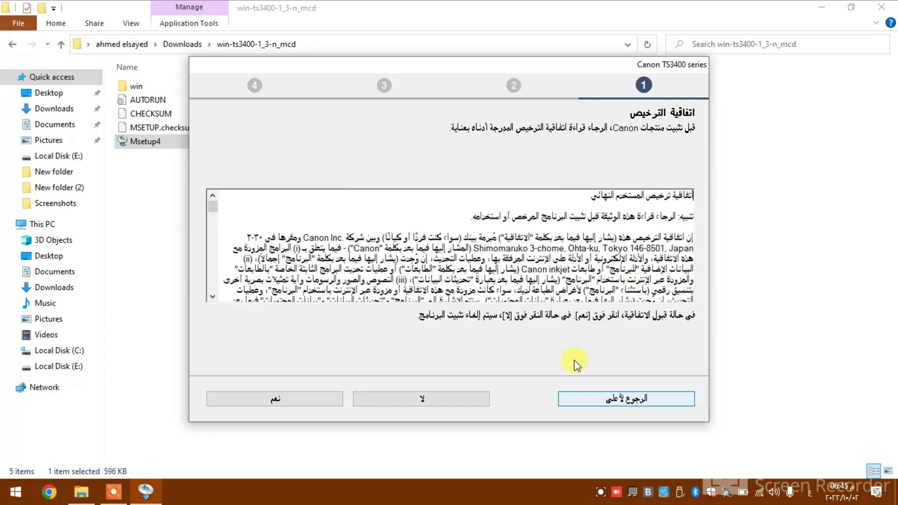
left_click(285, 400)
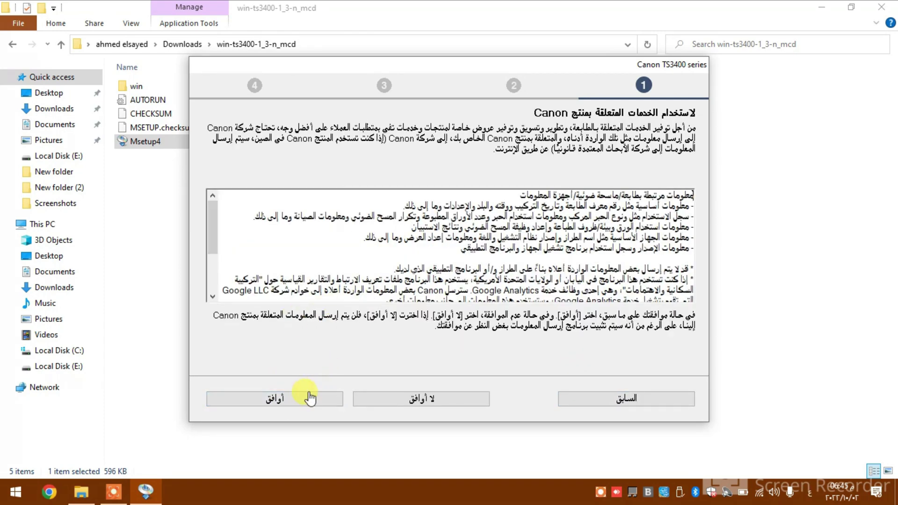
left_click(310, 398)
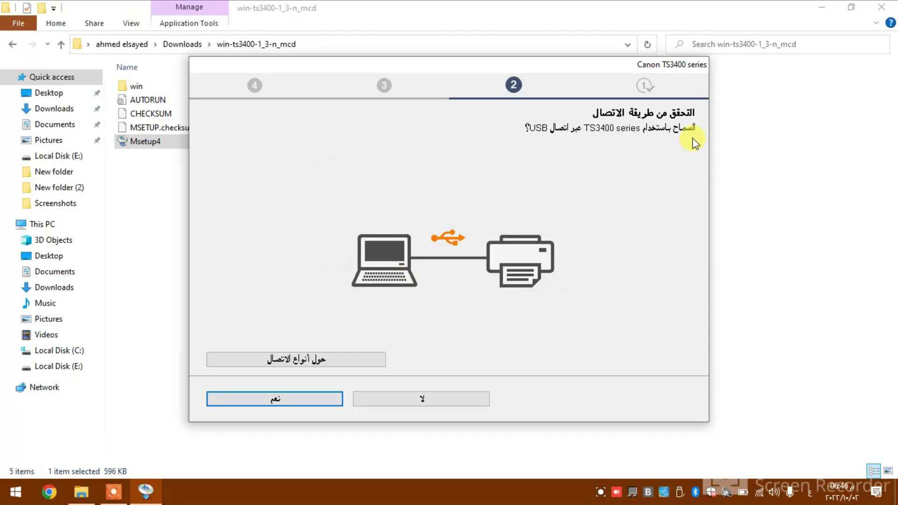
Decline the USB connection, choose the Wi-Fi connection method instead, and confirm that the printer is powered on
left_click(451, 398)
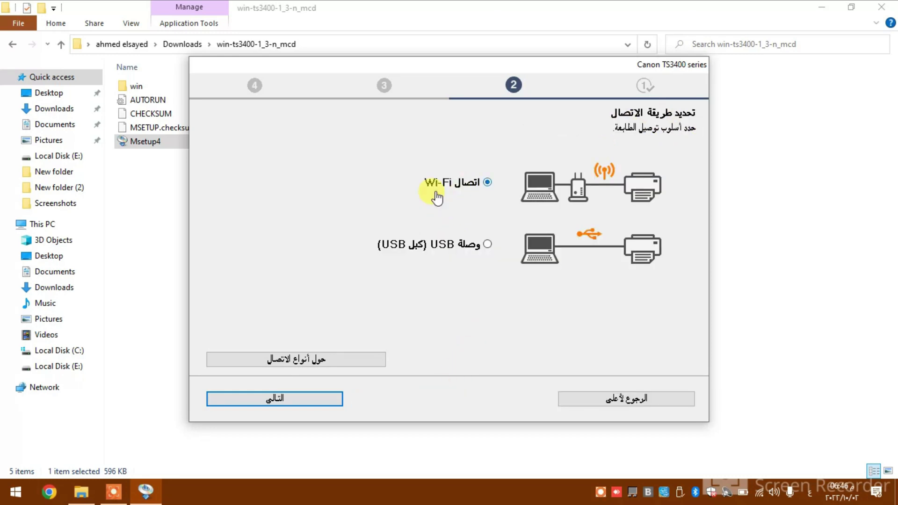
left_click(331, 401)
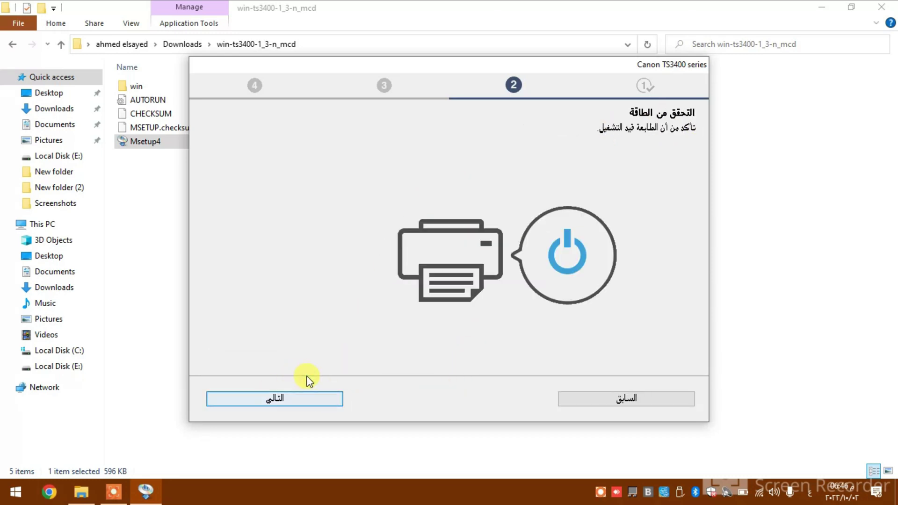
left_click(297, 398)
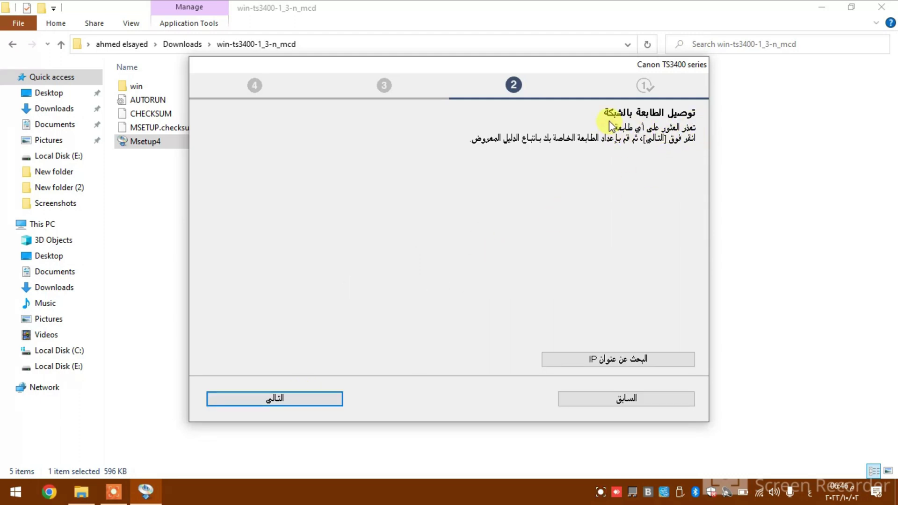
Bypass the easy wireless connect search with the alternative methods and continue with connecting to Wi-Fi from the printer
left_click(317, 403)
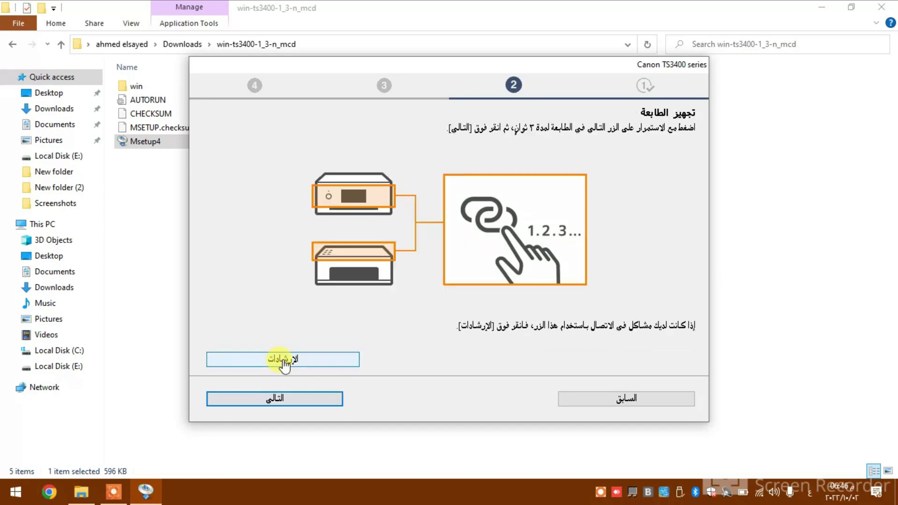
left_click(296, 403)
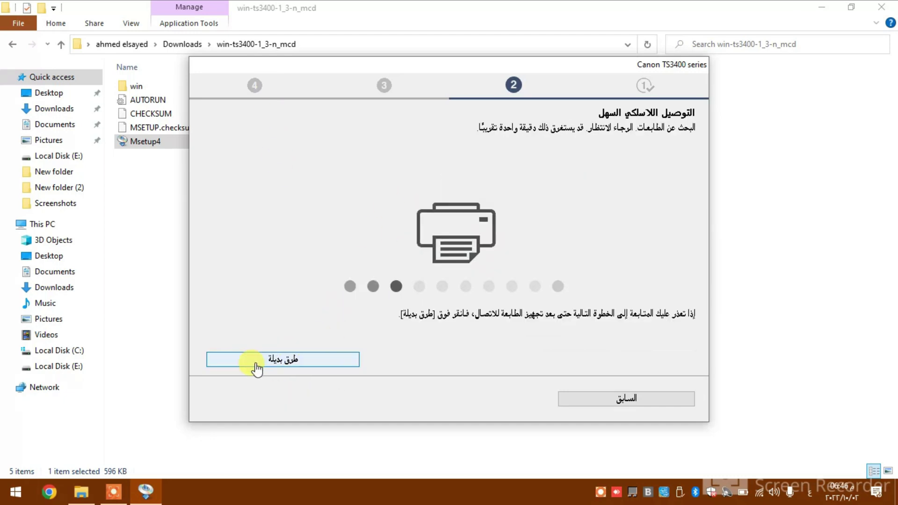
left_click(285, 361)
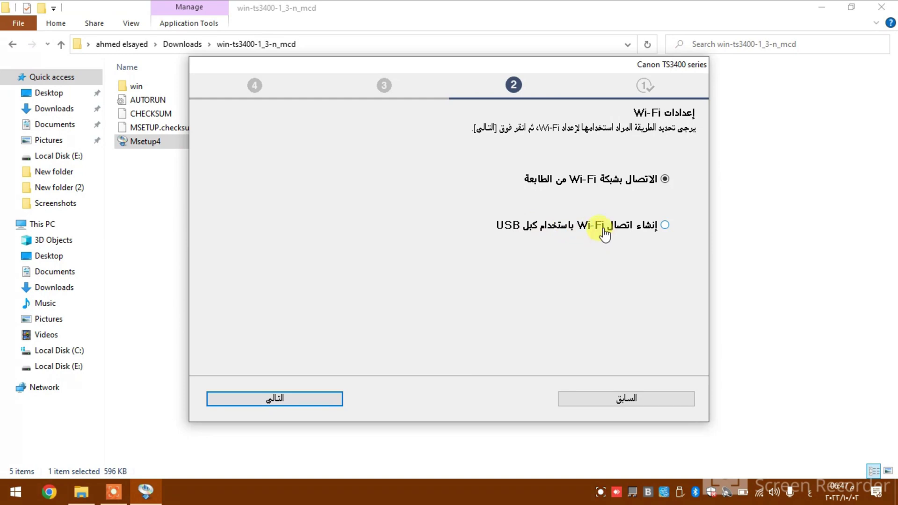
left_click(287, 398)
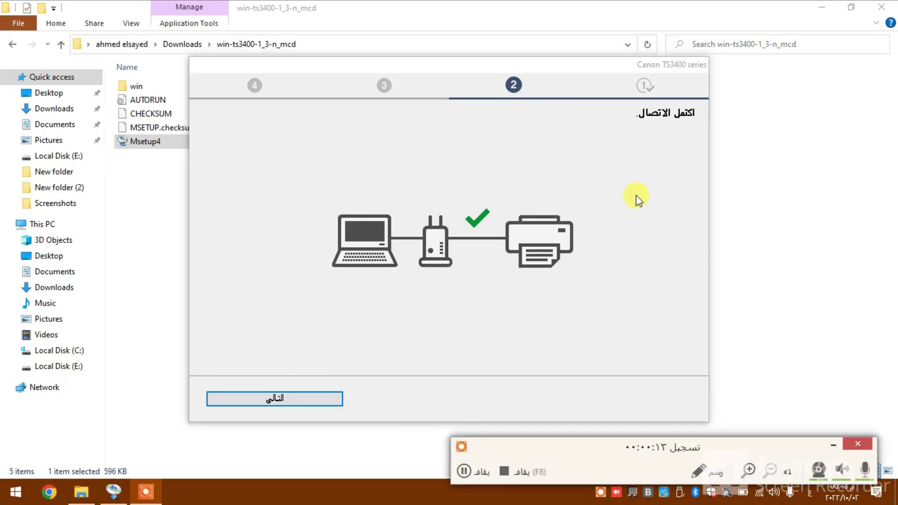
Continue past the completed connection and USB cable removal pages, and skip the test print after the driver installation
left_click(312, 401)
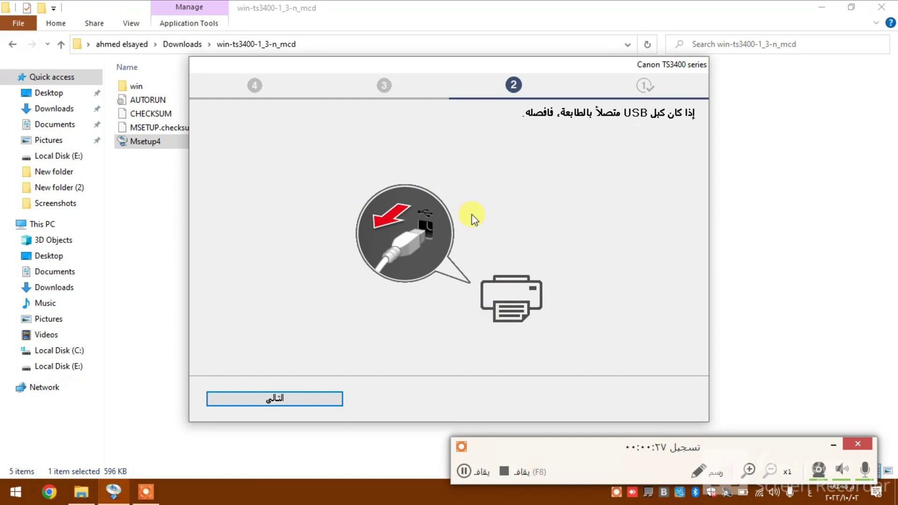
left_click(323, 403)
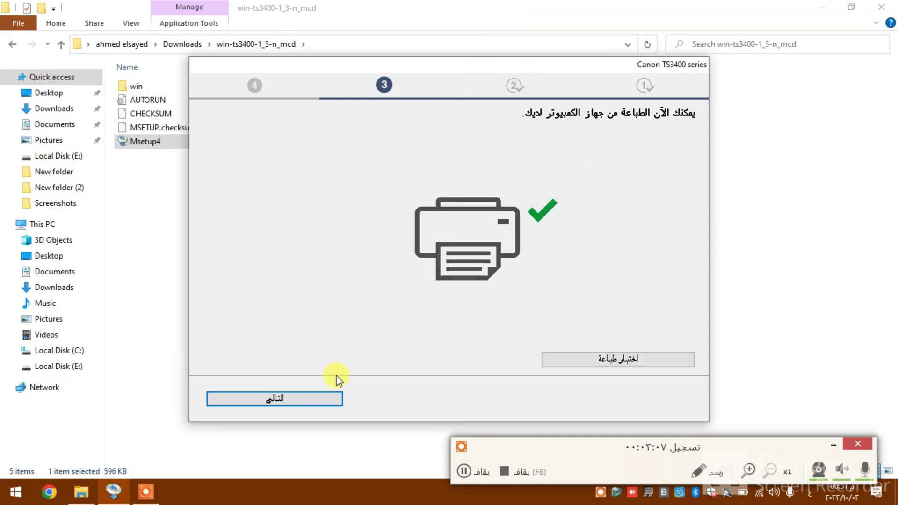
left_click(314, 401)
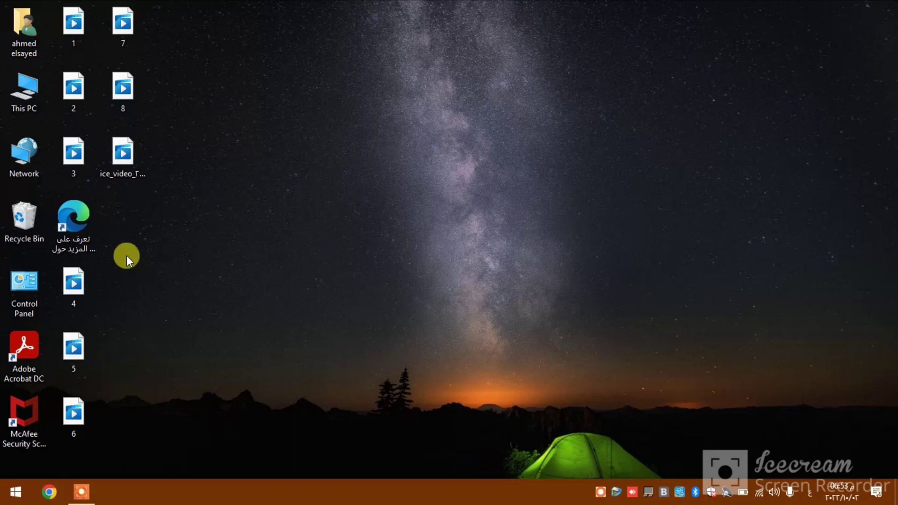
Open Devices and Printers from Control Panel and rename the Canon TS3400 series printer as "كابل USB"
double_click(36, 280)
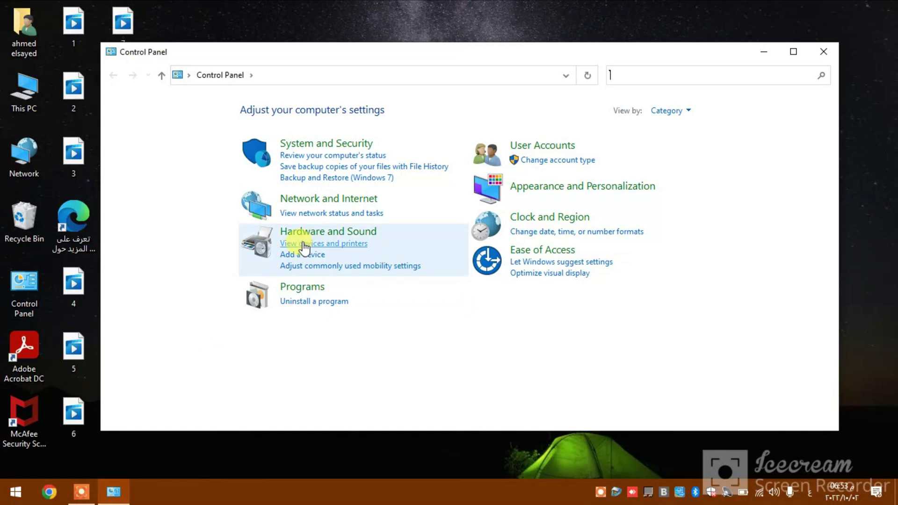
left_click(303, 244)
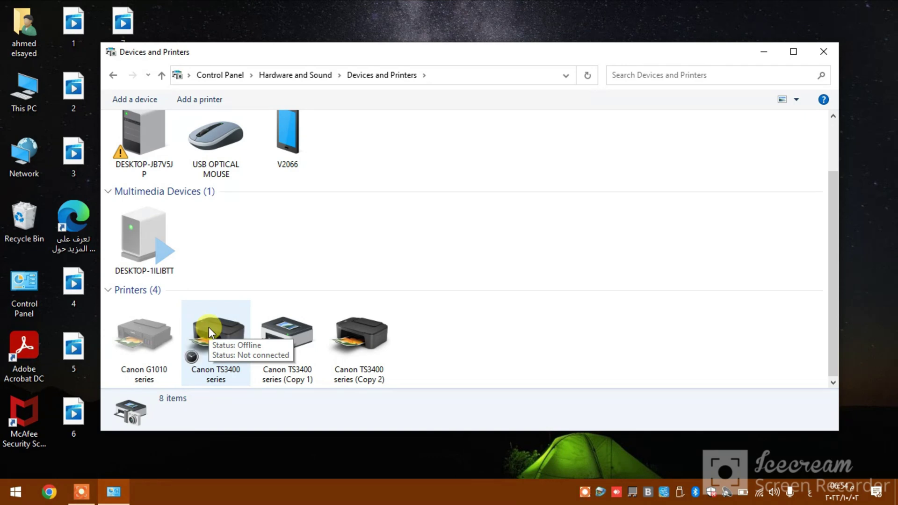
left_click(208, 327)
right_click(209, 327)
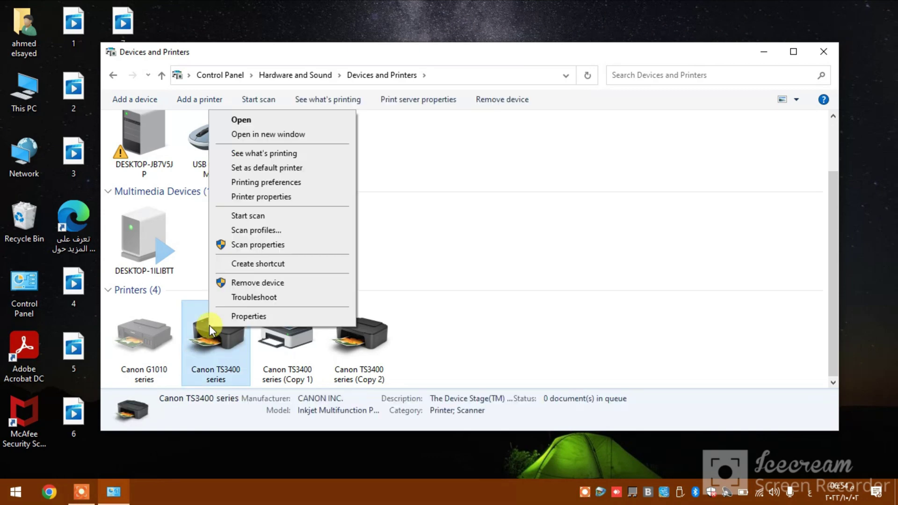
left_click(249, 205)
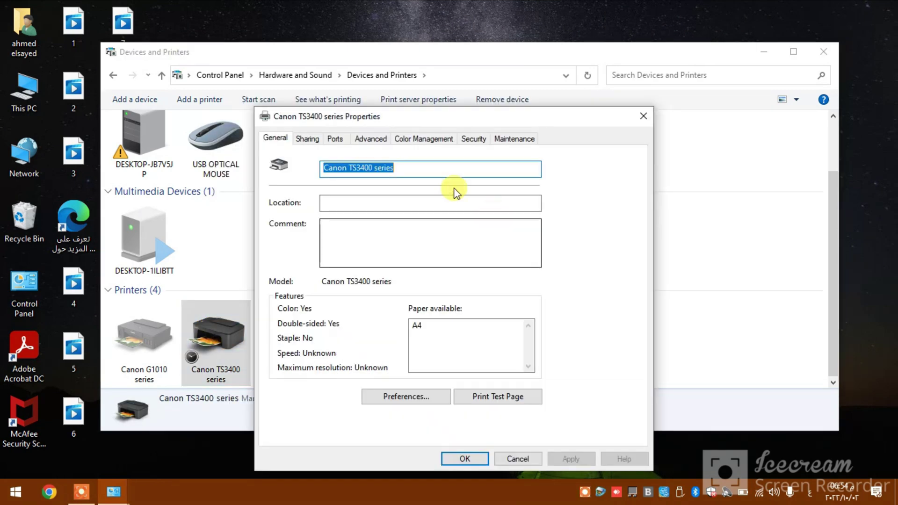
type("ك")
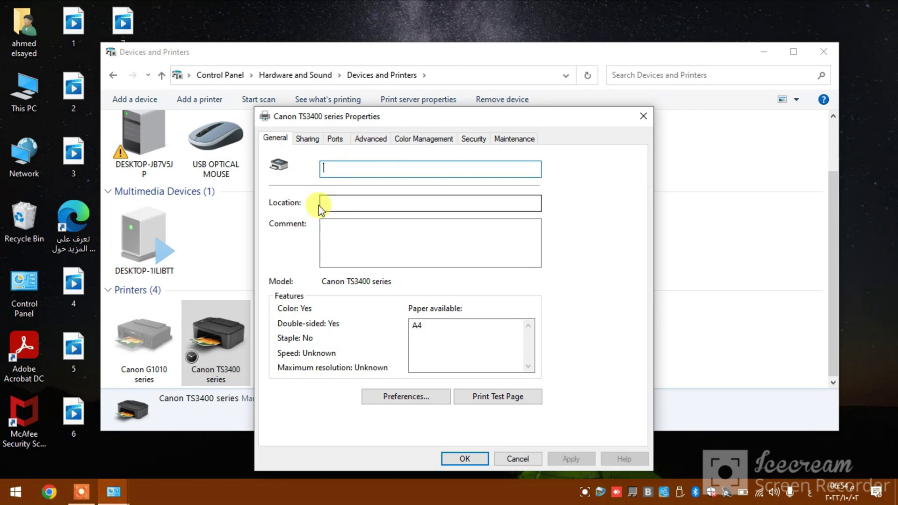
type("ابل US")
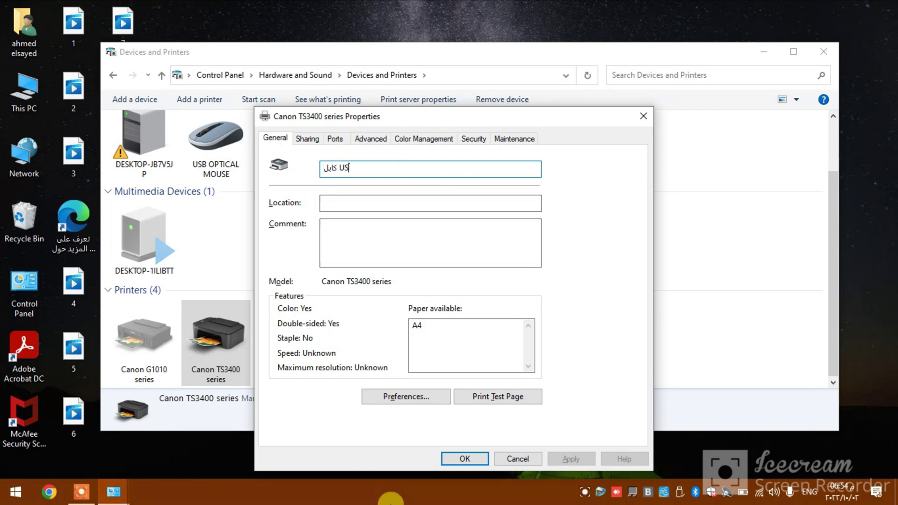
type("B")
left_click(456, 458)
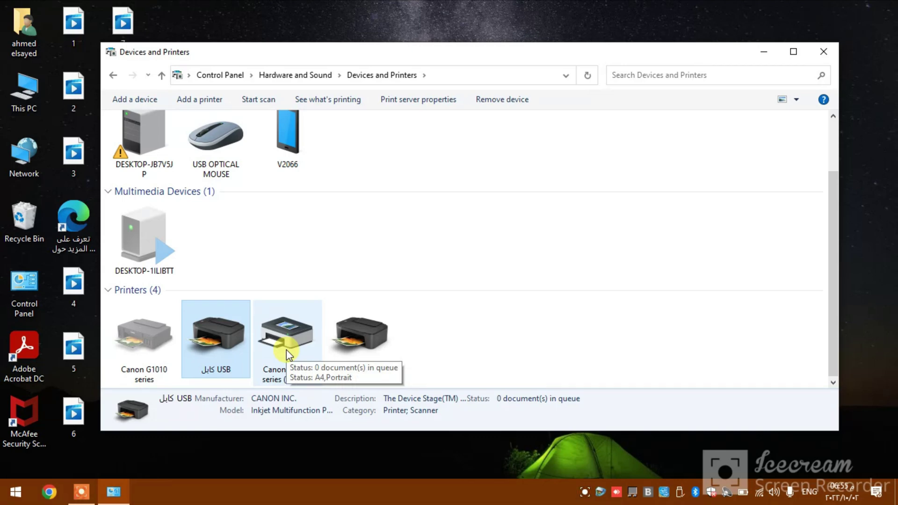
Rename the Canon TS3400 series (Copy 1) printer as "خاصية الاتصال المباشر" in its printer properties
right_click(286, 349)
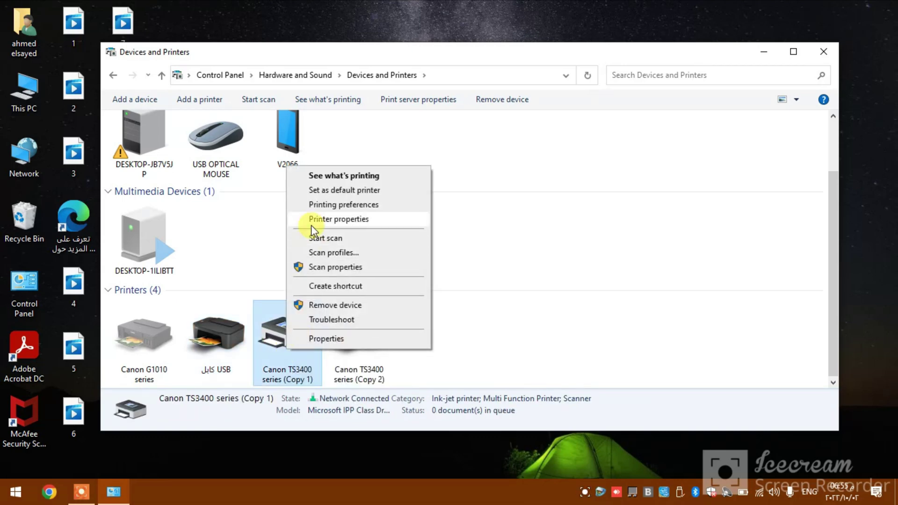
left_click(311, 224)
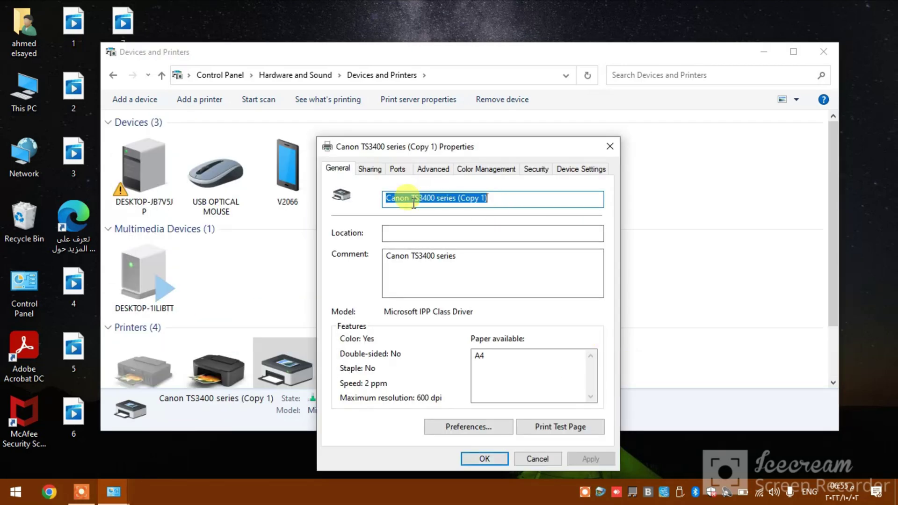
key("BackSpace")
key("alt+shift")
type("ع")
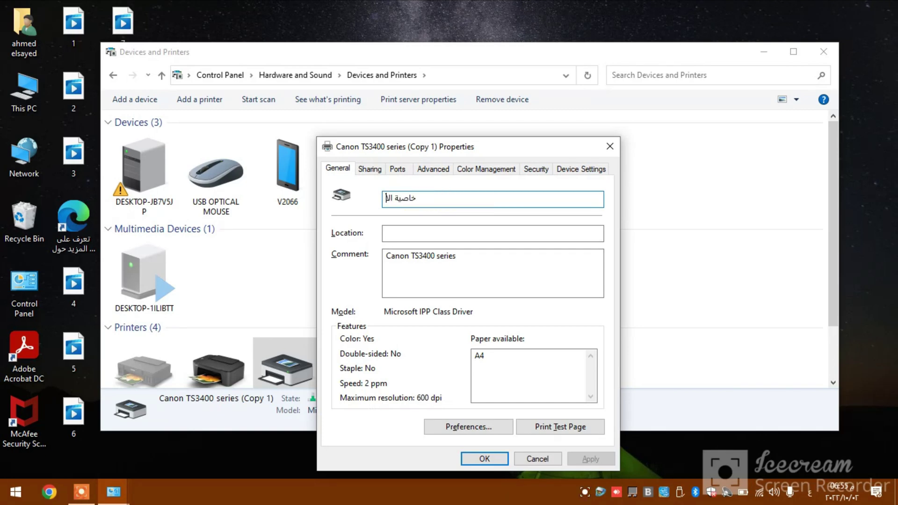
type("اصية الاتصال المباشر")
left_click(485, 459)
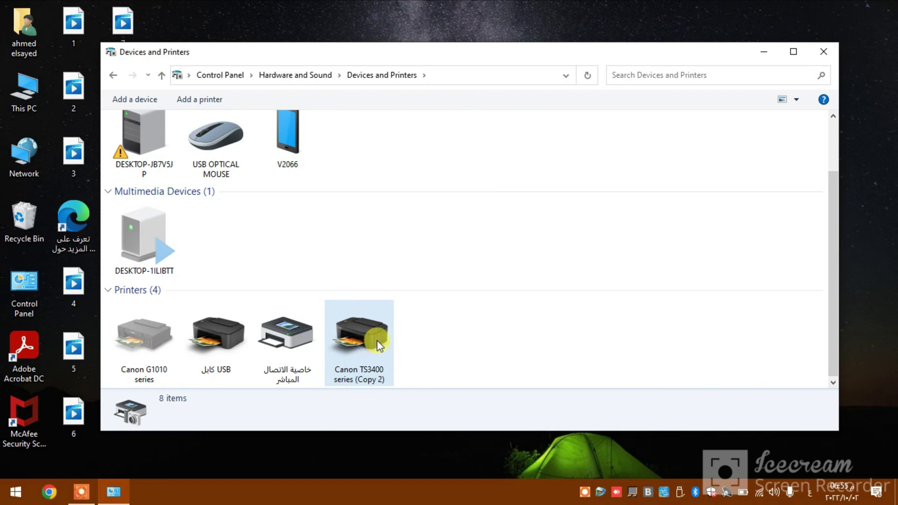
Rename the Canon TS3400 series (Copy 2) printer as "واي فاي" in its printer properties
right_click(352, 366)
left_click(376, 285)
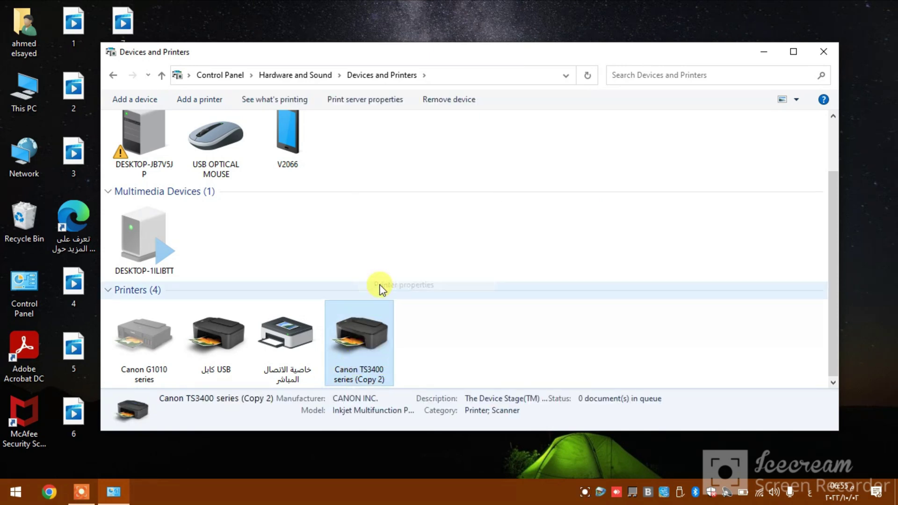
key("BackSpace")
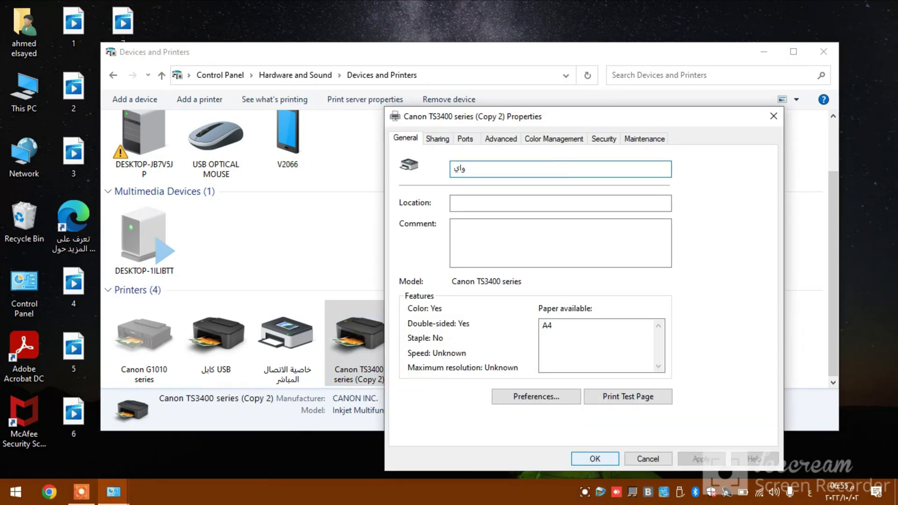
type("واي فاي")
left_click(595, 459)
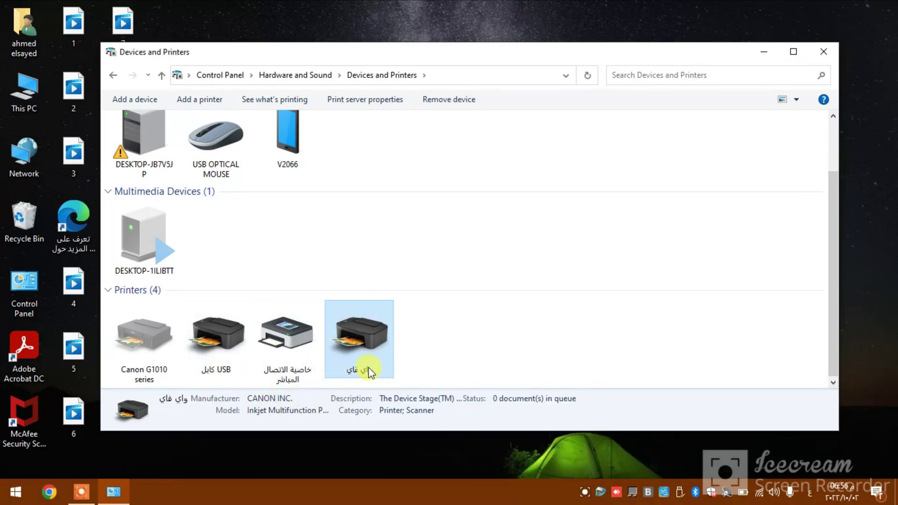
left_click_drag(382, 56, 379, 55)
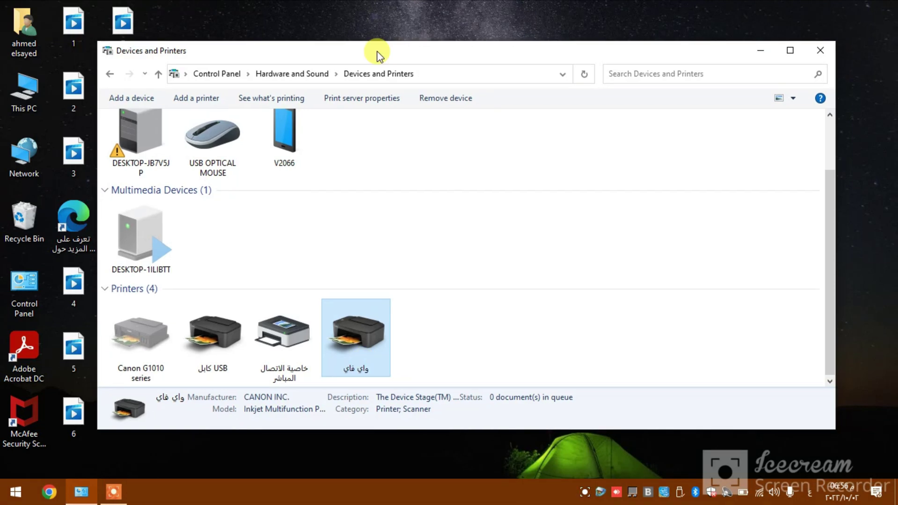